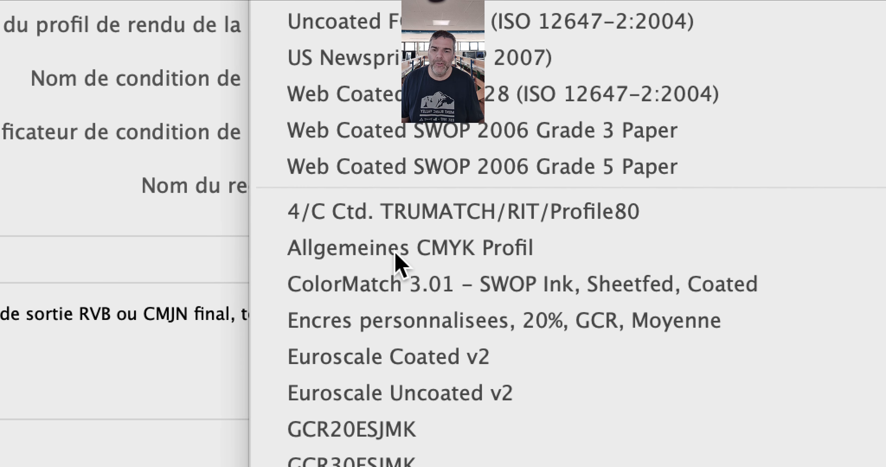
Set the PDF export's colour destination profile to sRGB IEC61966-2.1
scroll(396, 261, down, 5)
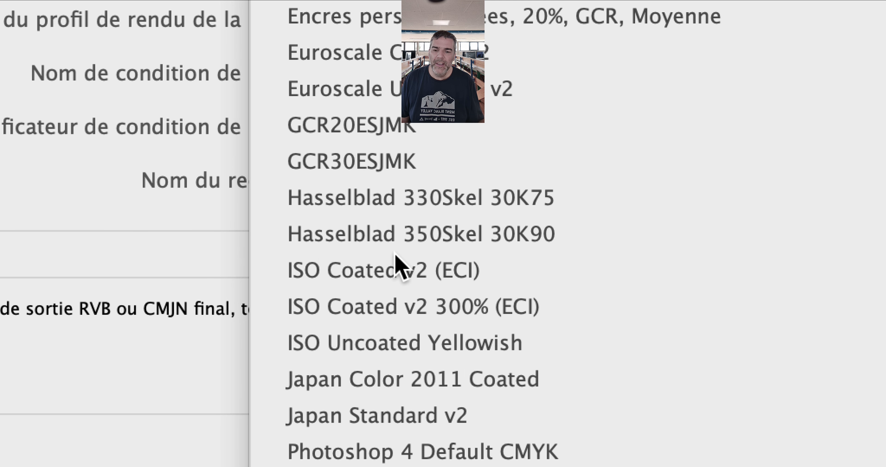
scroll(394, 254, down, 2)
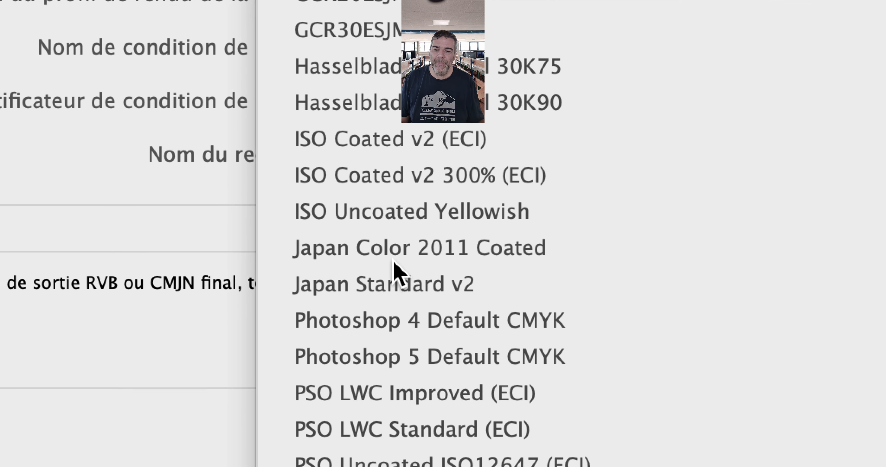
scroll(395, 330, down, 2)
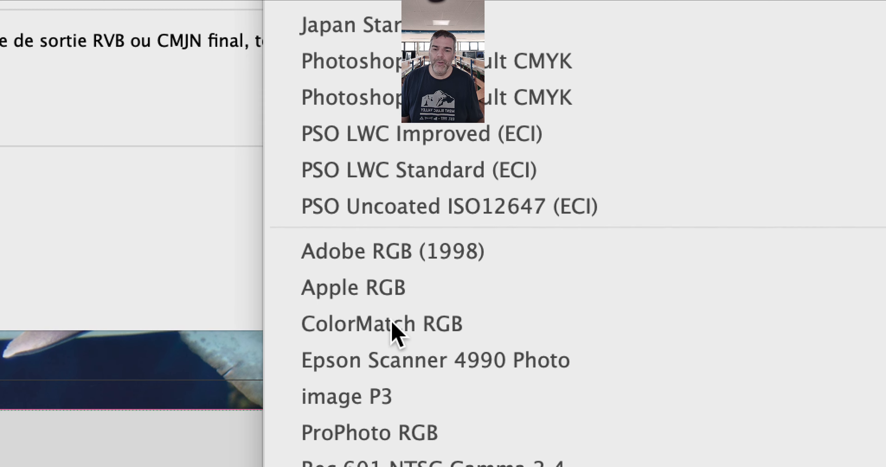
scroll(386, 344, down, 2)
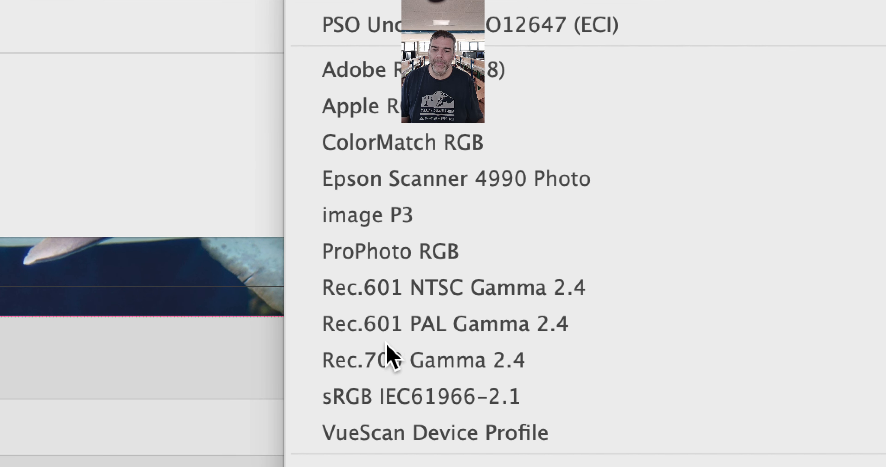
click(385, 355)
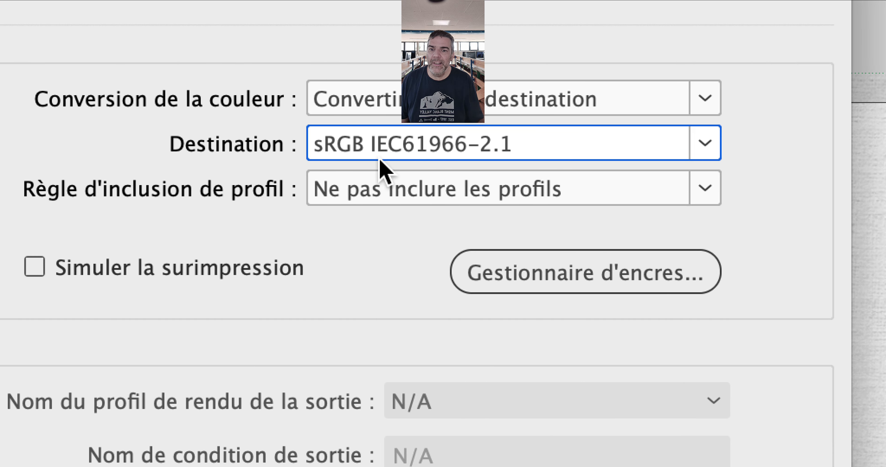
click(292, 160)
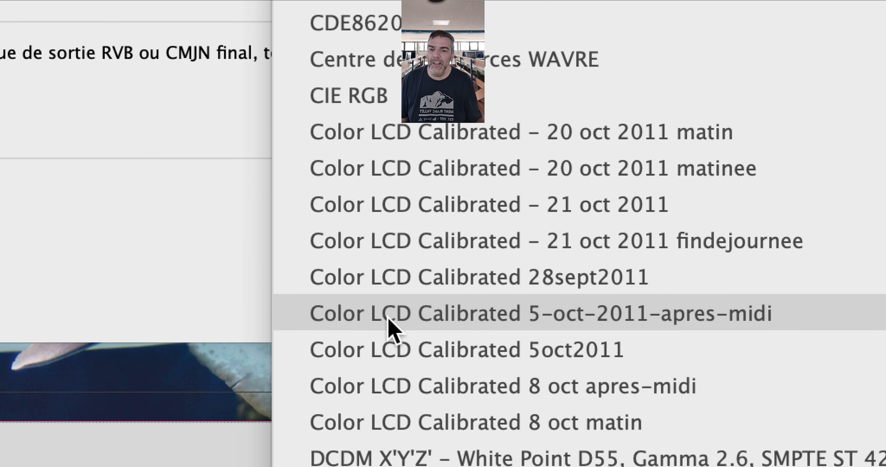
scroll(389, 333, down, 3)
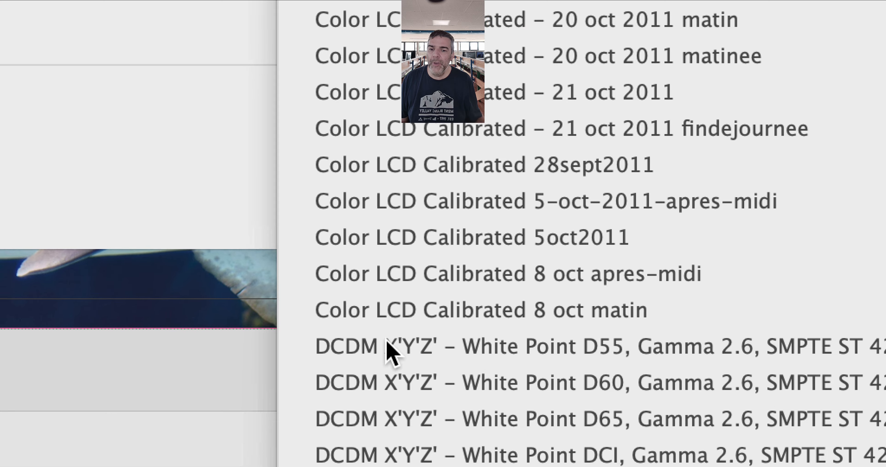
scroll(389, 378, down, 10)
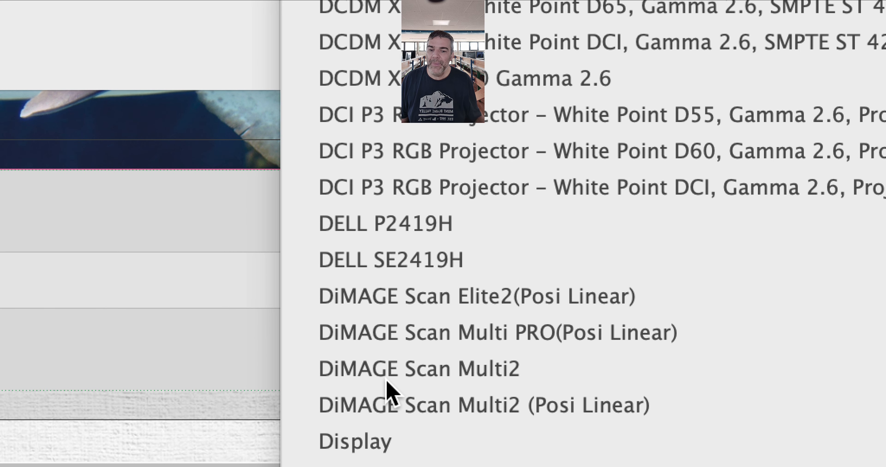
scroll(384, 390, down, 6)
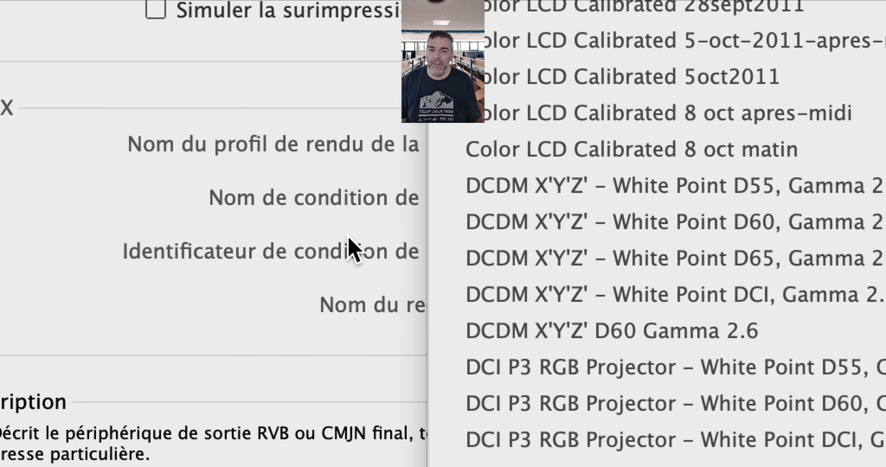
click(360, 16)
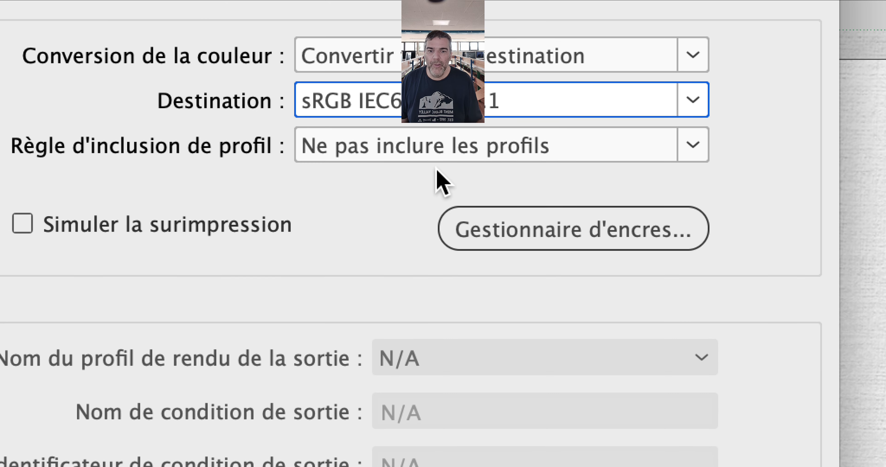
Set the profile inclusion rule to "Inclure le profil de destination" and keep the colour conversion at "Convertir vers la destination"
click(441, 241)
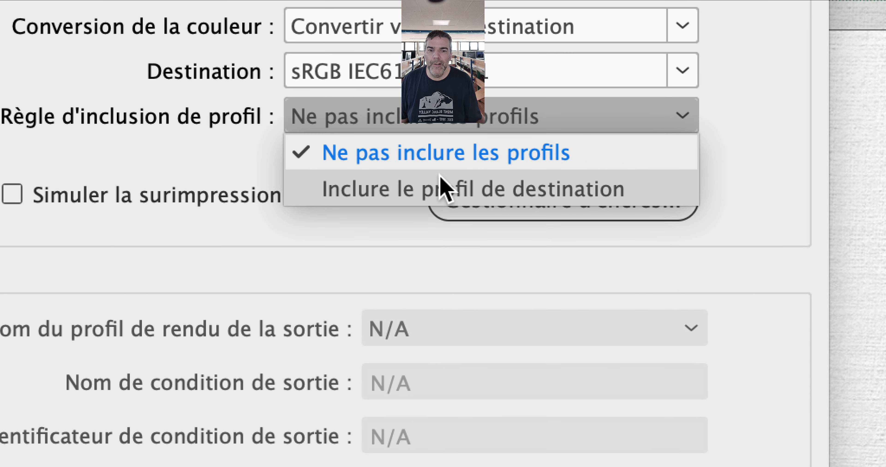
click(441, 179)
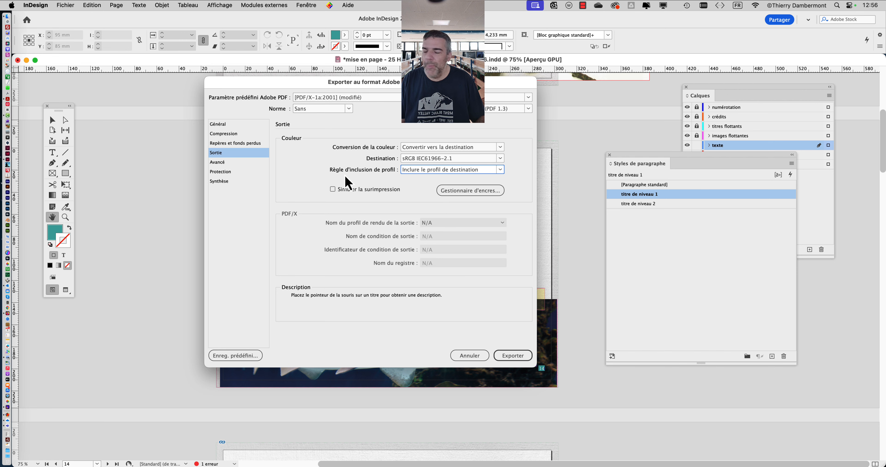
click(401, 148)
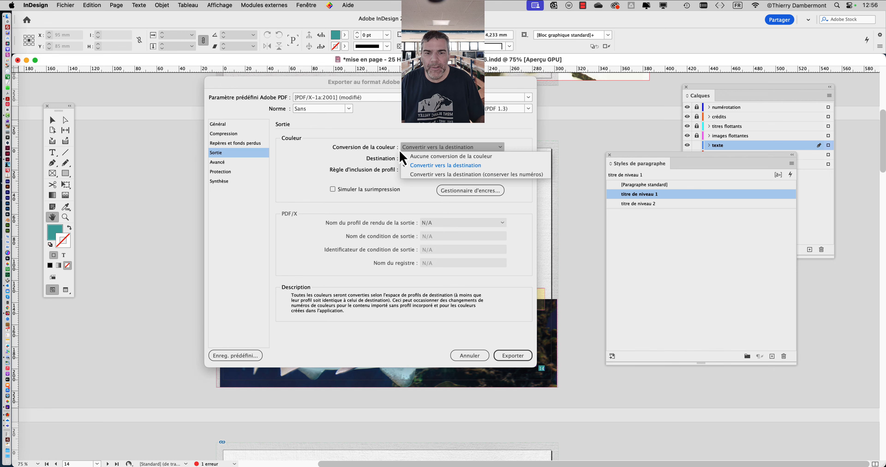
click(369, 152)
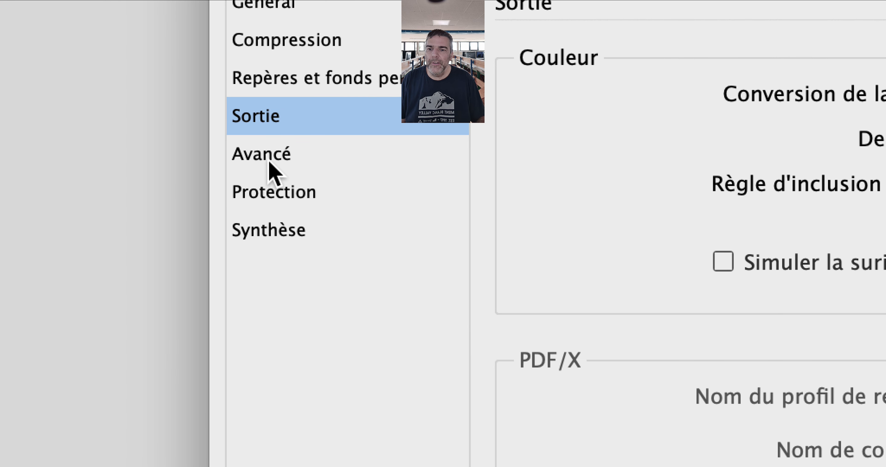
In the compression settings, set the colour images' downsampling method to "Interpolation à"
click(270, 163)
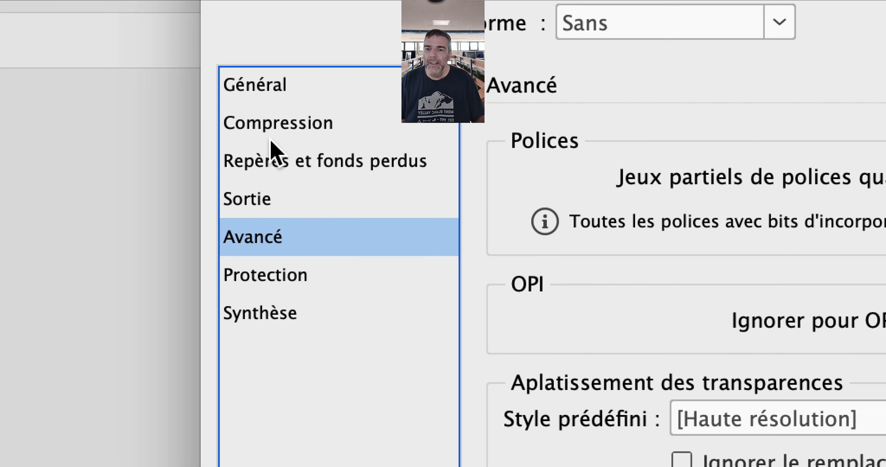
click(270, 69)
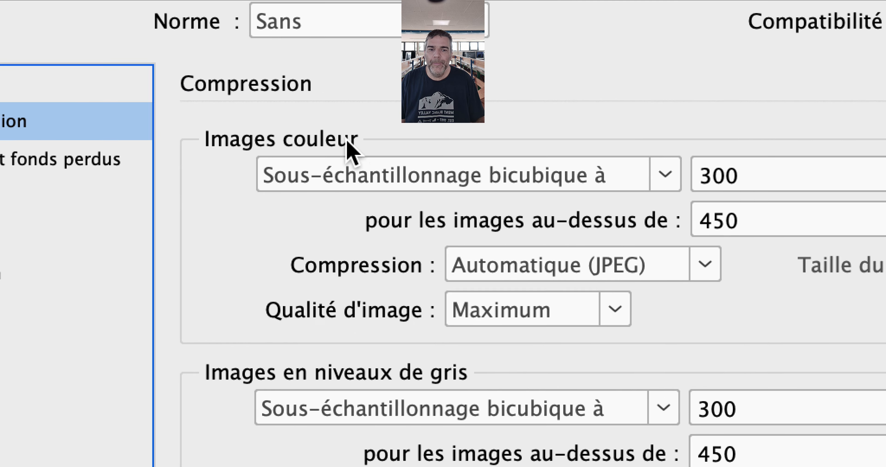
click(397, 168)
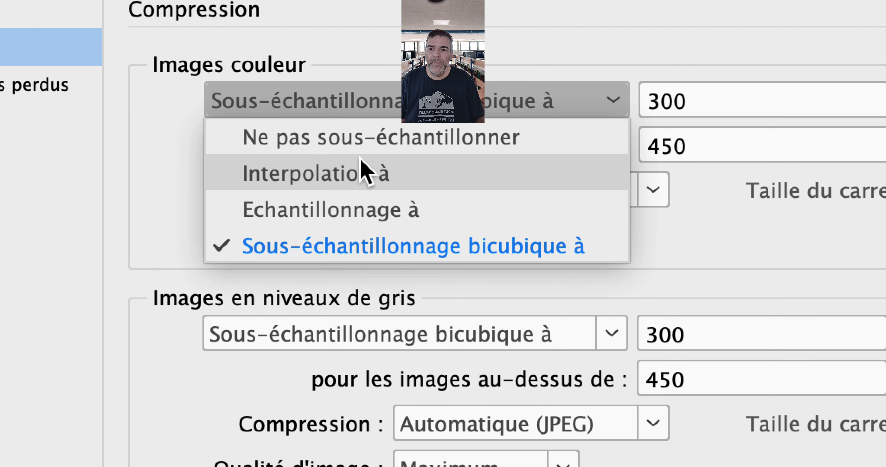
click(378, 228)
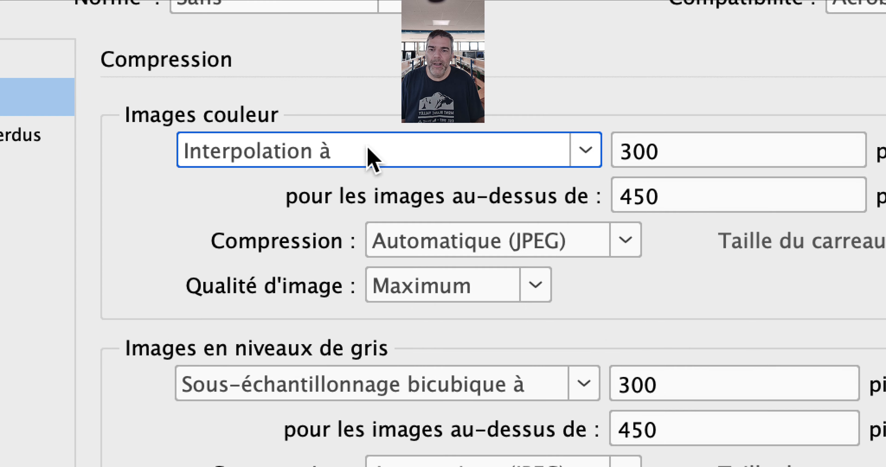
click(373, 153)
click(389, 233)
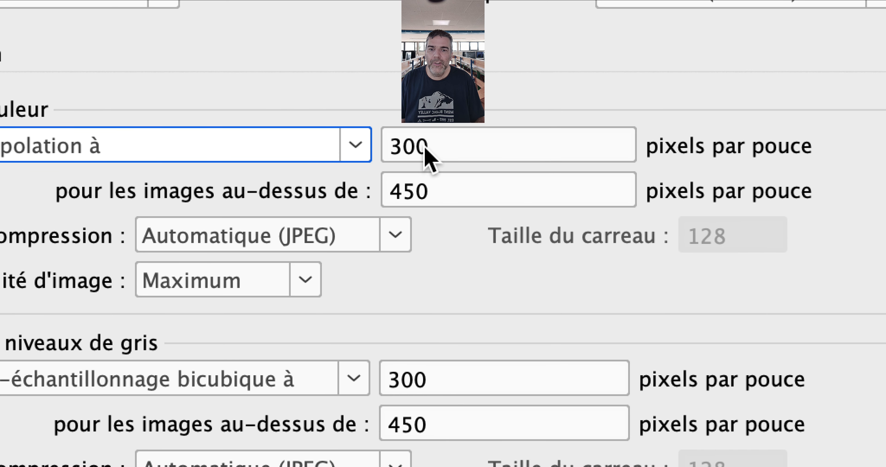
Set the colour images' resolution to 150 pixels per inch, for images above 150 pixels per inch
click(426, 151)
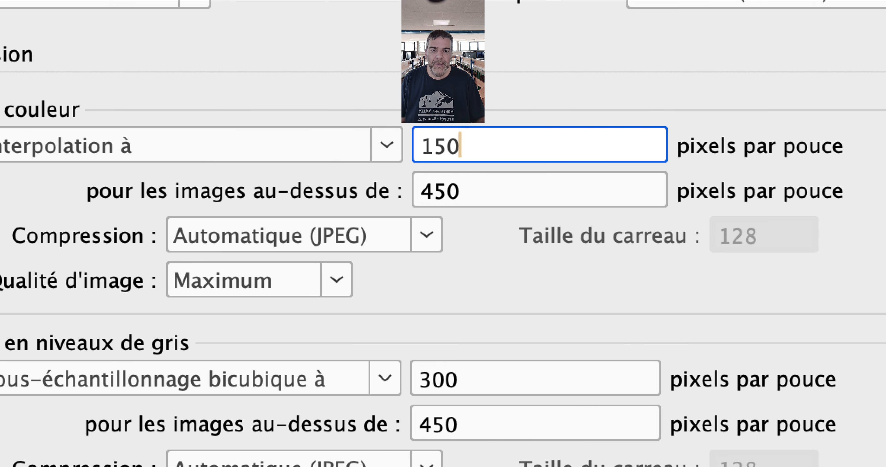
drag(487, 146, 430, 146)
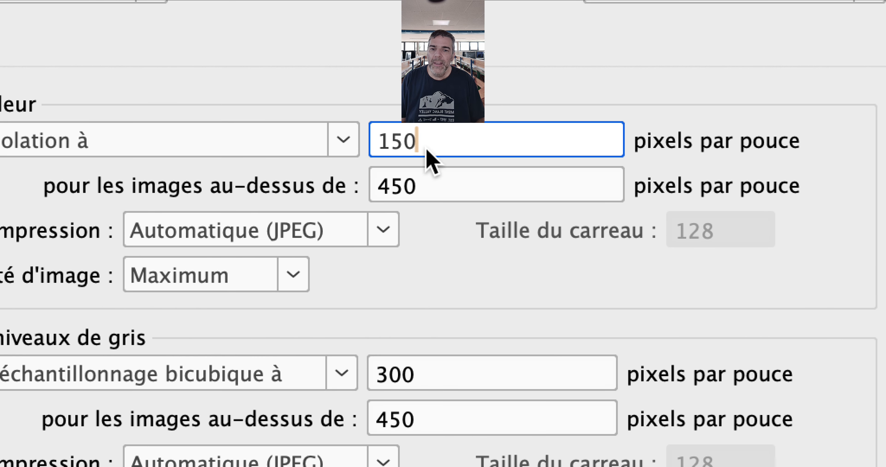
double_click(382, 142)
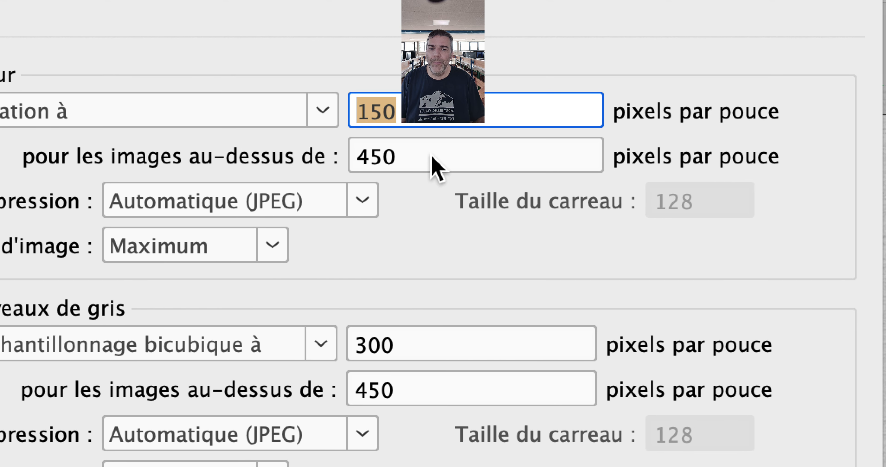
drag(640, 176, 582, 174)
drag(422, 161, 406, 163)
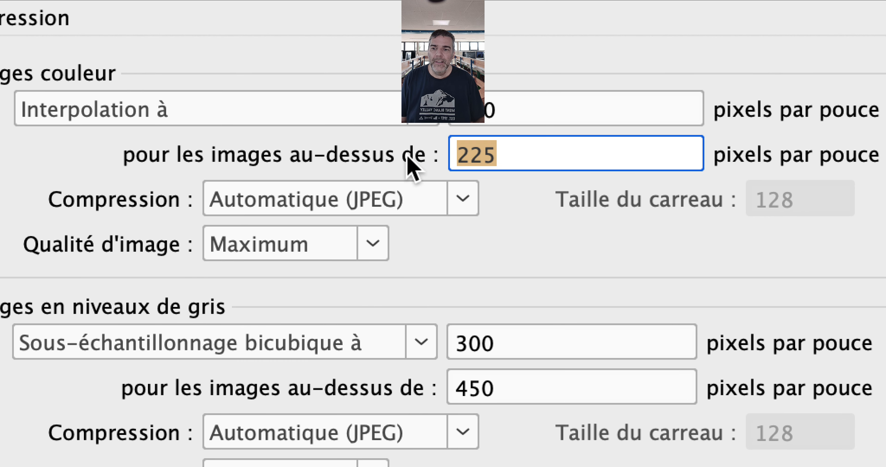
text(150)
key(Tab)
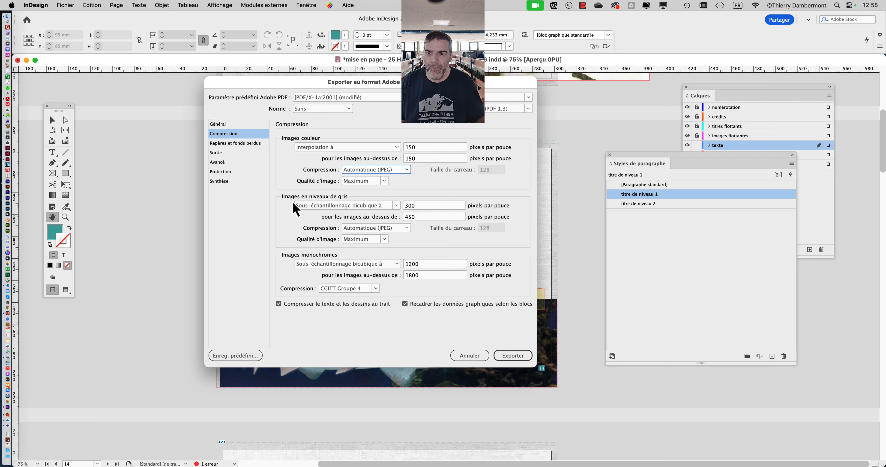
Review the general, compression, marks and bleeds, output and advanced settings of the PDF export
click(241, 125)
click(240, 134)
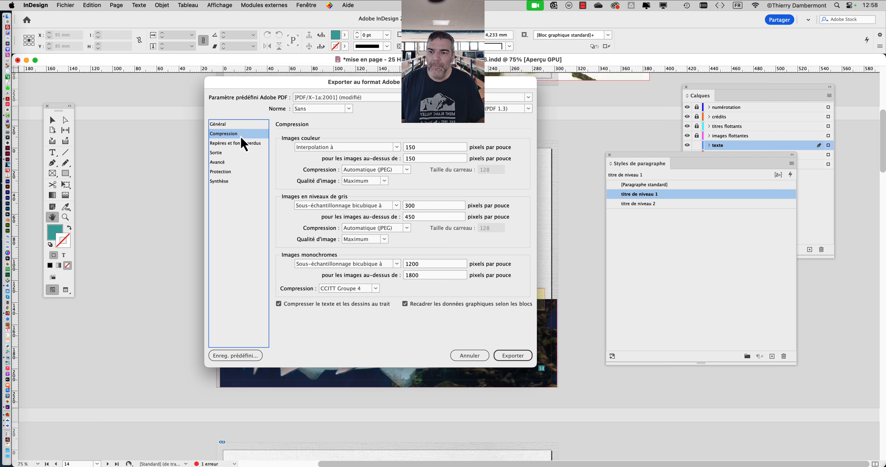
click(238, 143)
click(239, 152)
click(237, 164)
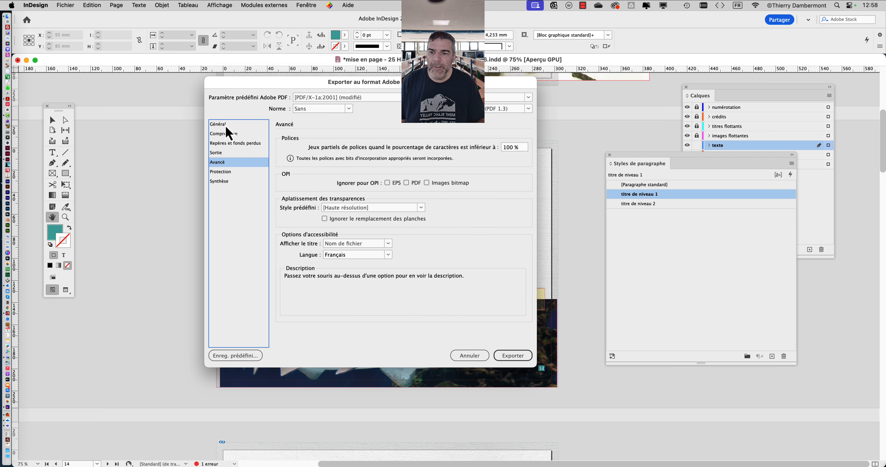
click(226, 125)
click(229, 135)
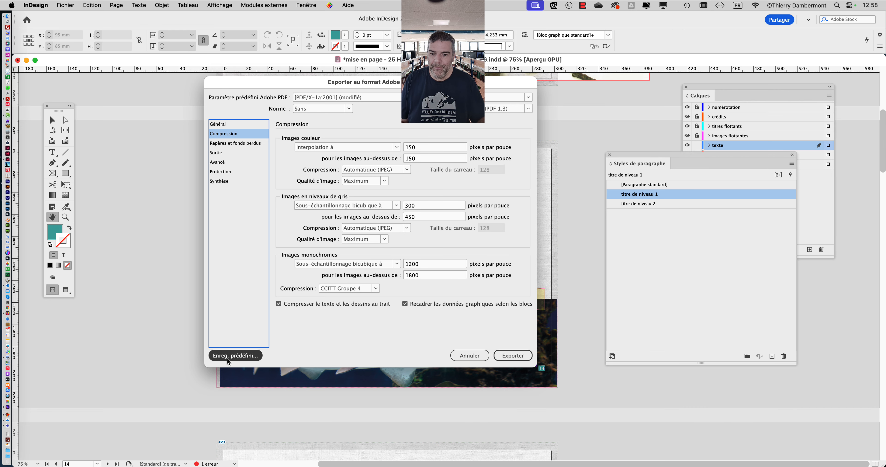
Save the export settings as a preset named "oct2024 - jet d'encre sRGB 150dpi" and check it in the preset list
click(227, 358)
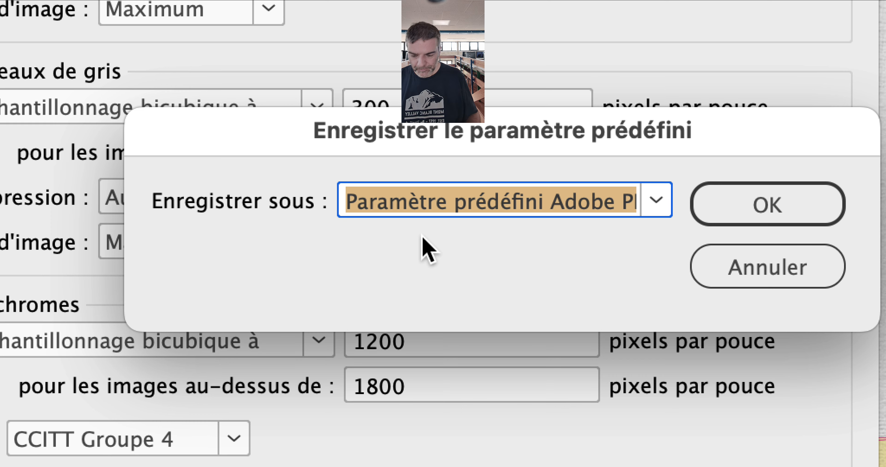
text(oct2024 – jet d'encre)
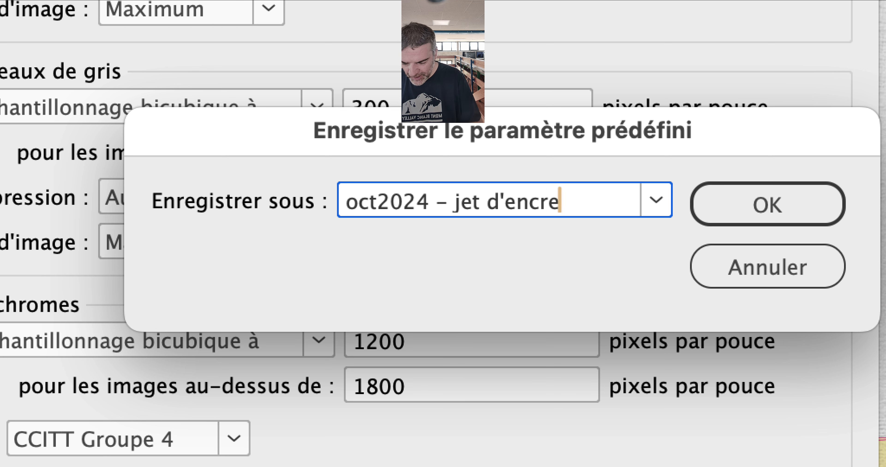
text(150dpi)
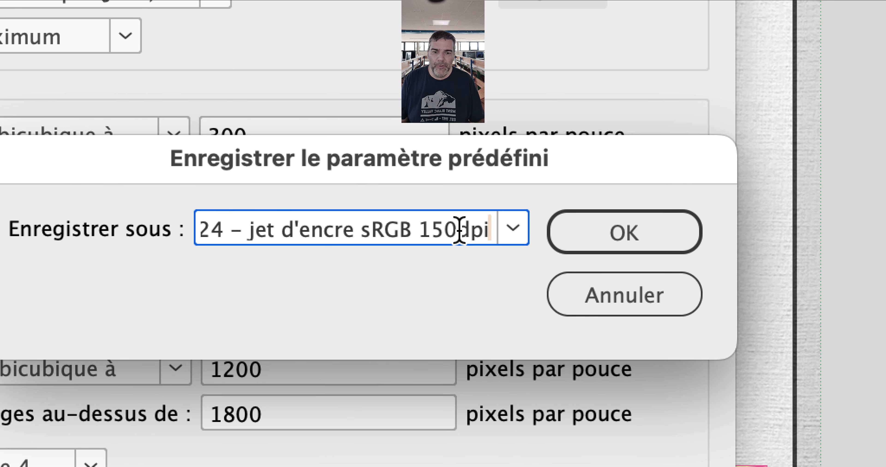
drag(600, 201, 636, 205)
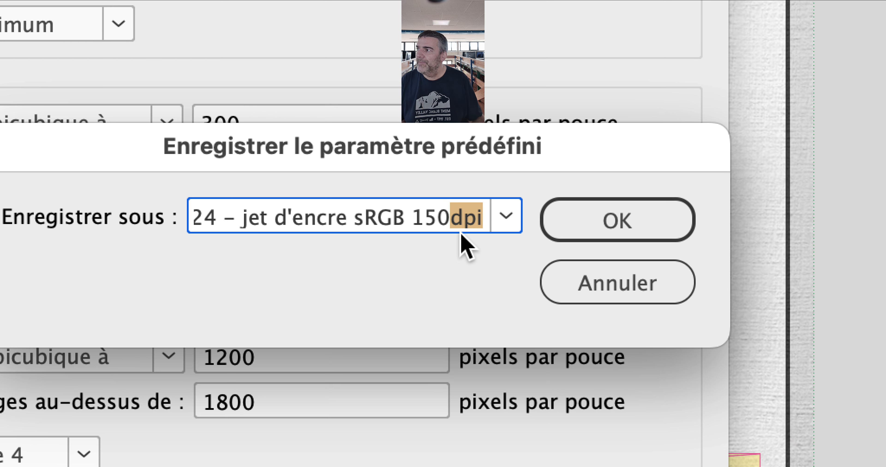
key(alt)
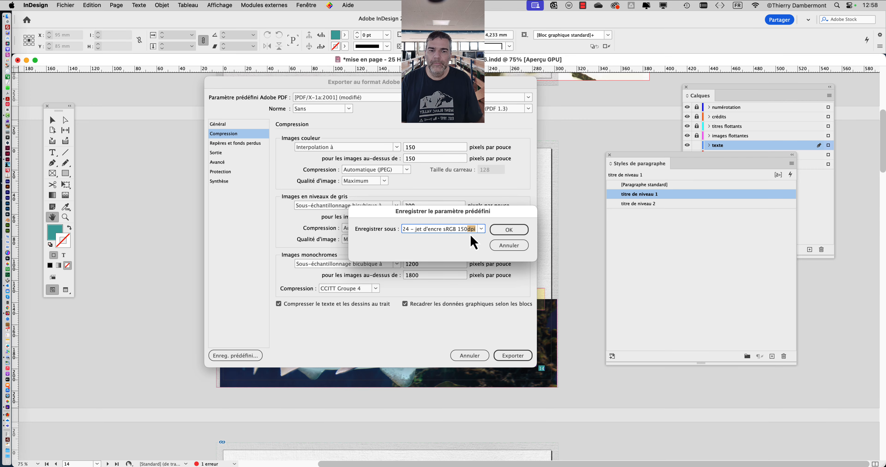
click(508, 230)
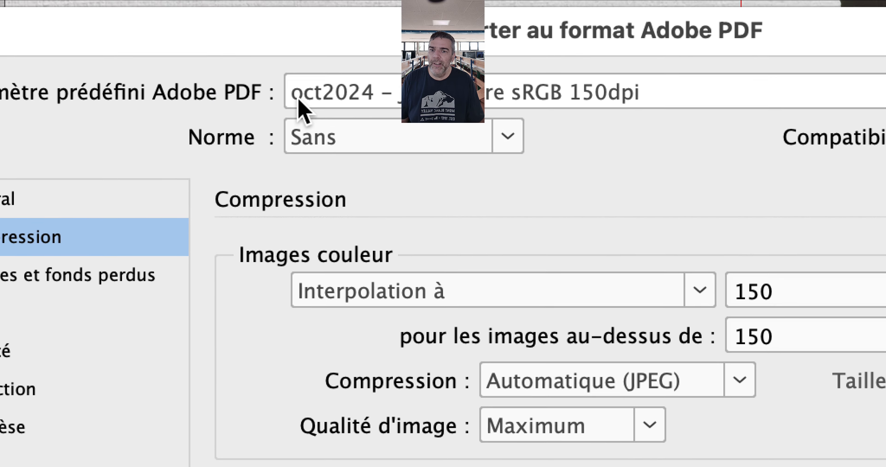
click(298, 100)
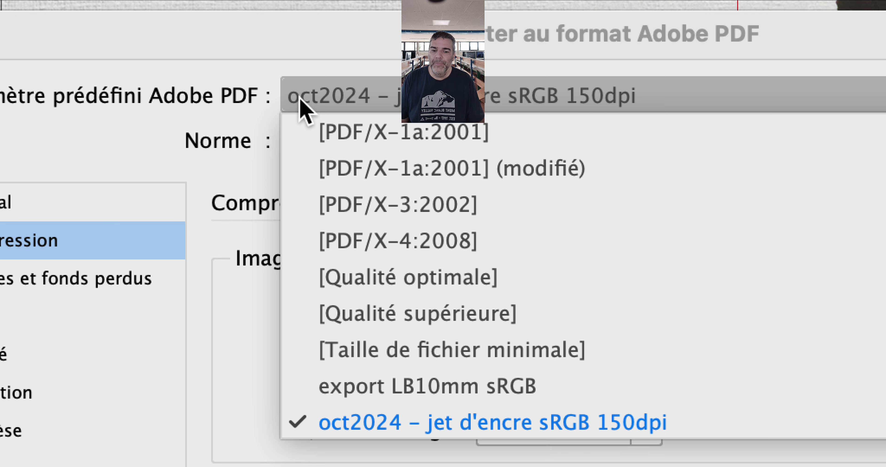
click(303, 105)
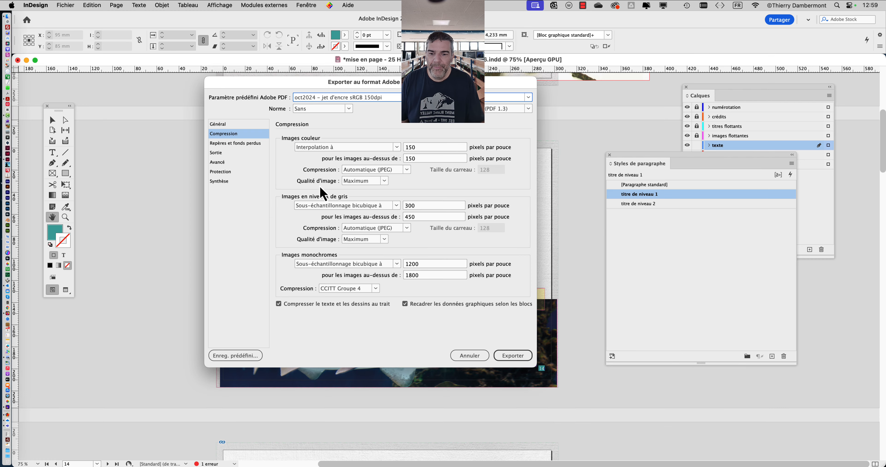
Export the PDF with the "oct2024 - jet d'encre sRGB 150dpi" preset and look through its pages in Preview
click(514, 356)
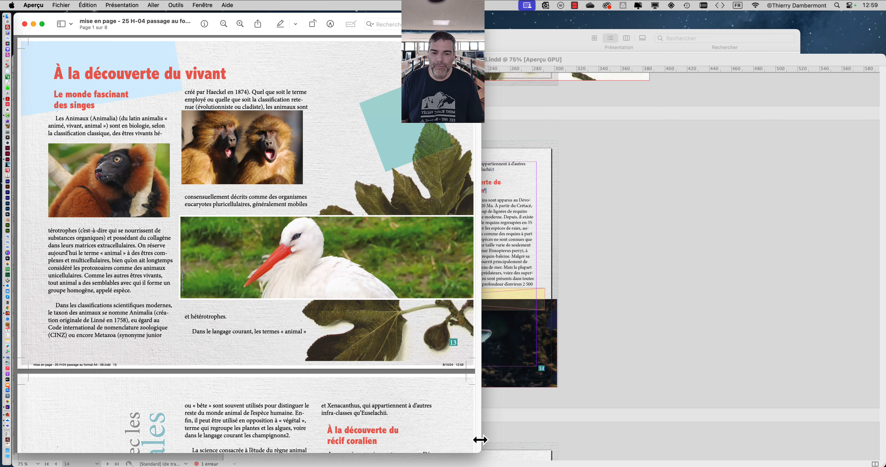
drag(480, 449, 720, 466)
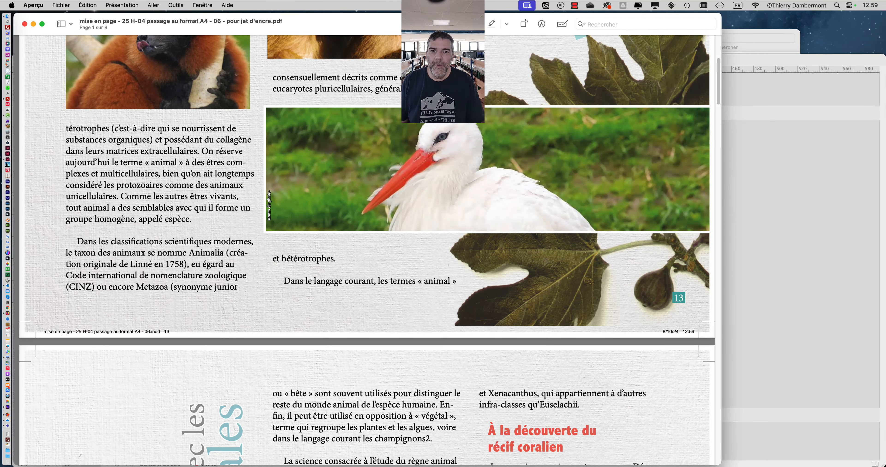
scroll(367, 234, down, 5)
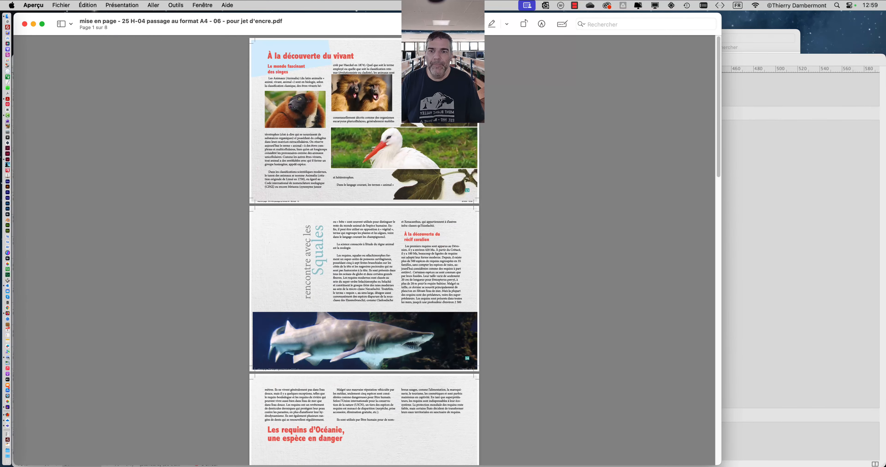
scroll(456, 124, down, 15)
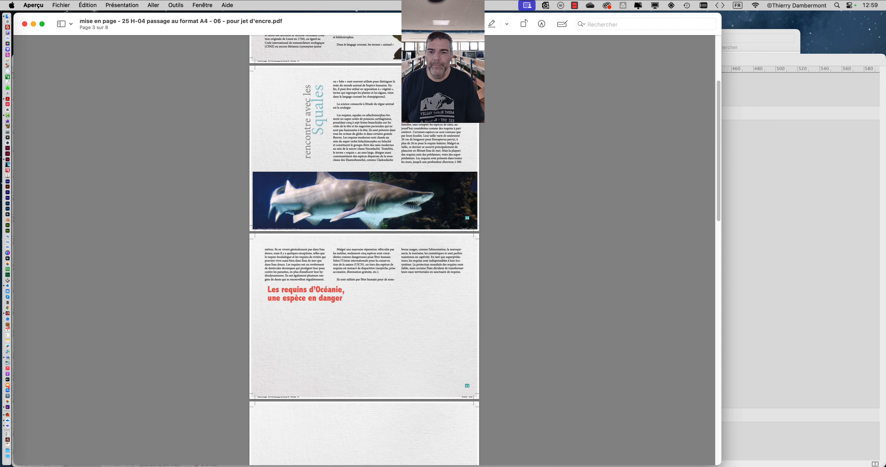
scroll(454, 124, up, 5)
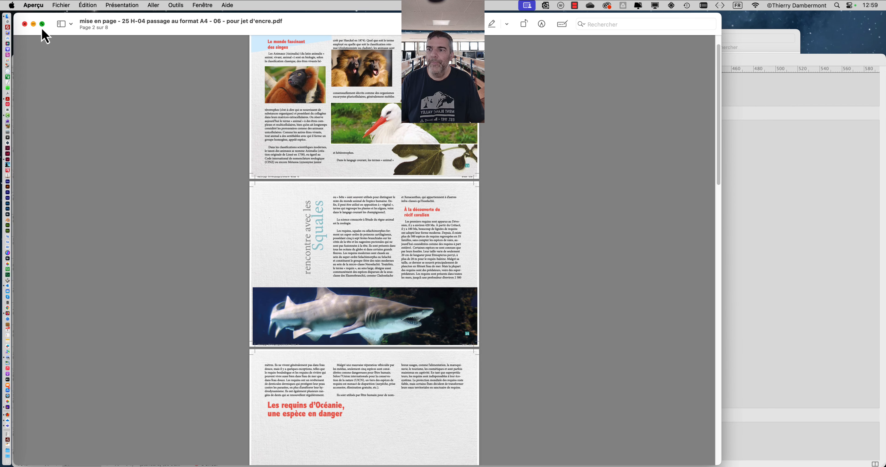
click(25, 24)
Switch to Finder and select "mise en page - 25 H-04 passage au format A4 - 06 - pour jet d'encre.pdf" in the docs JOUR 2 folder
key(super+Tab)
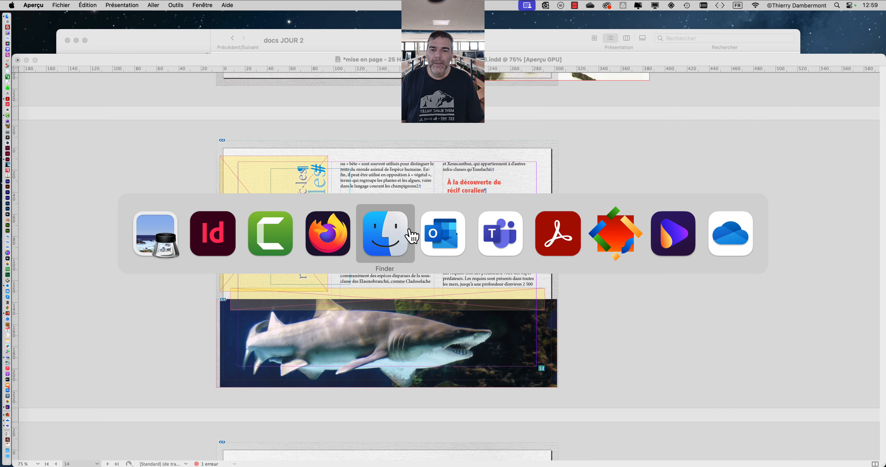
click(409, 235)
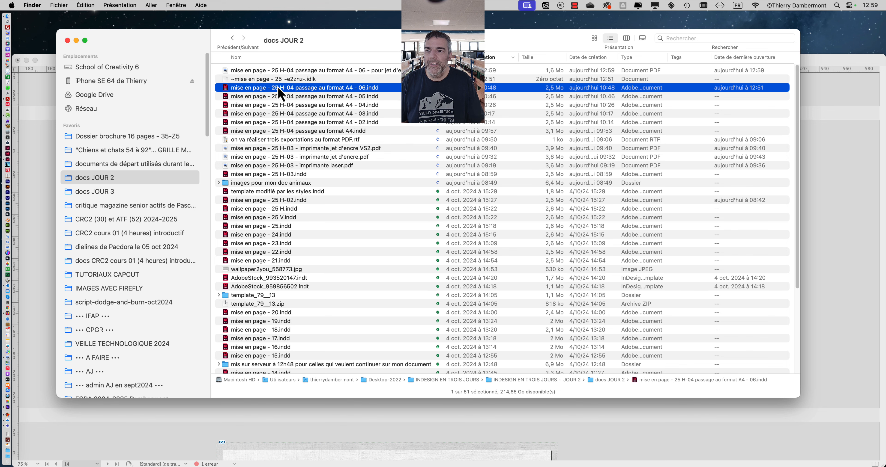
click(499, 59)
click(499, 59)
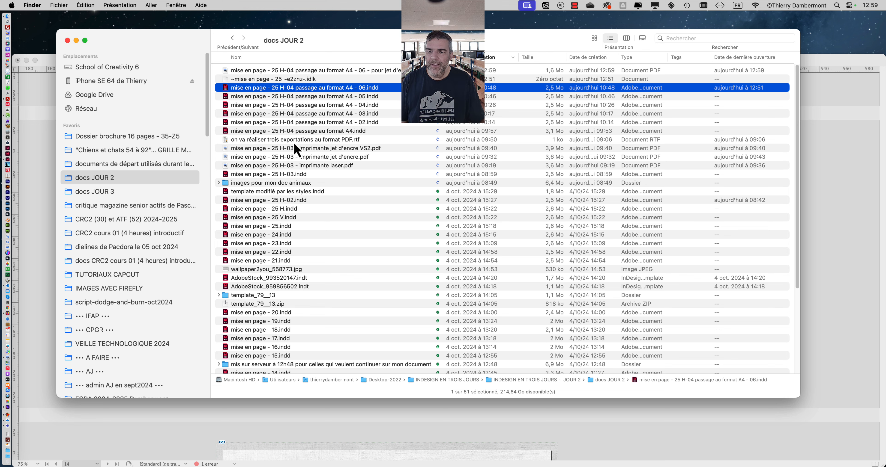
click(496, 58)
scroll(488, 138, up, 2)
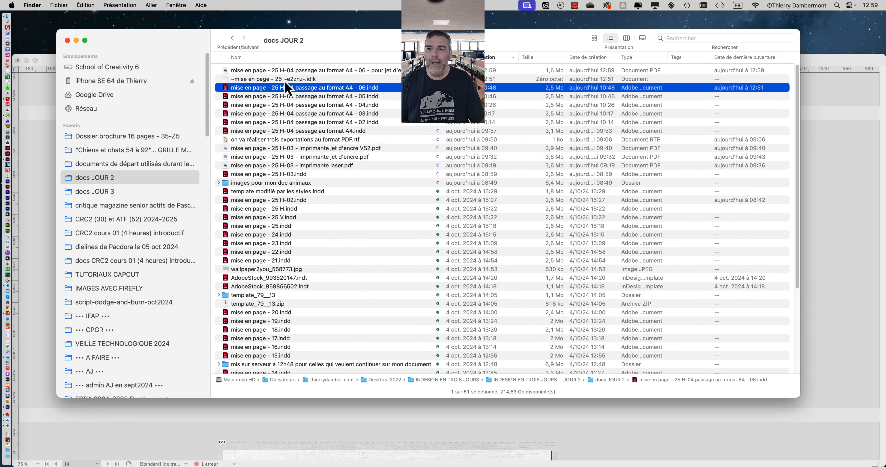
click(248, 72)
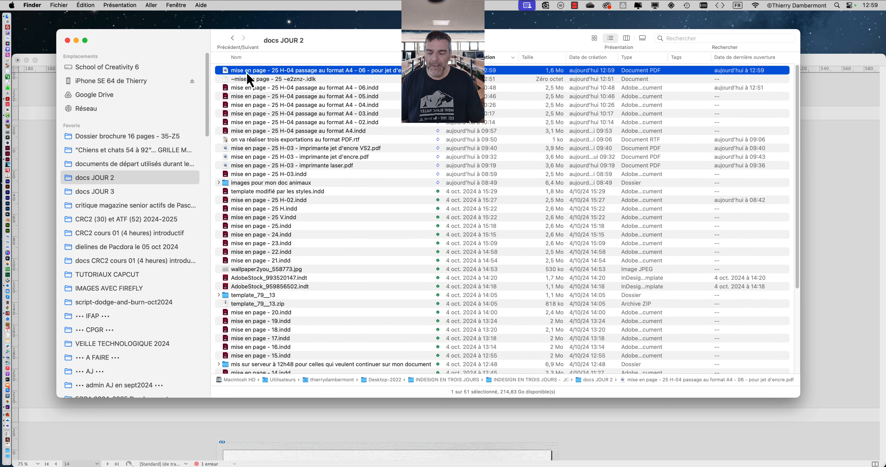